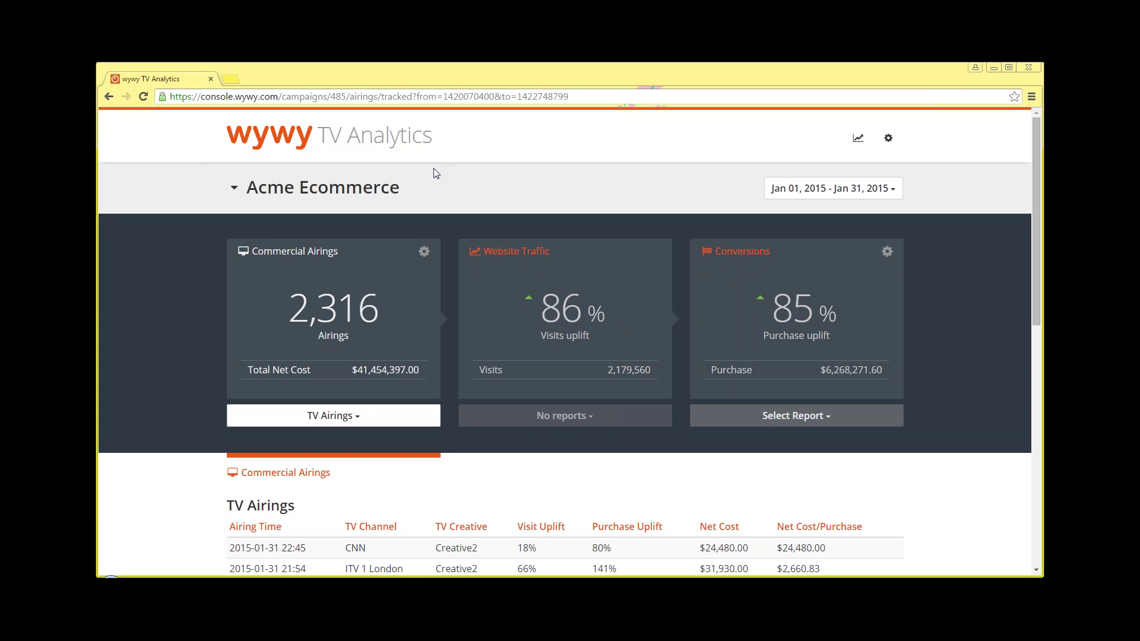
View the campaign list and apply the reporting period Jan 01, 2015 to Jan 31, 2015
left_click(374, 193)
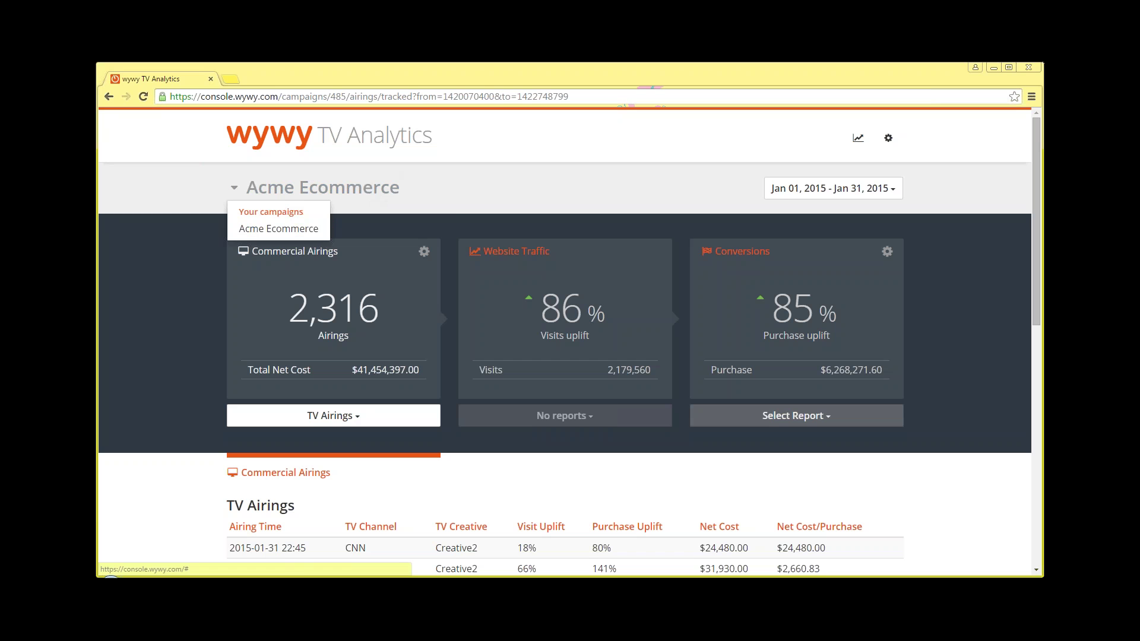
left_click(483, 186)
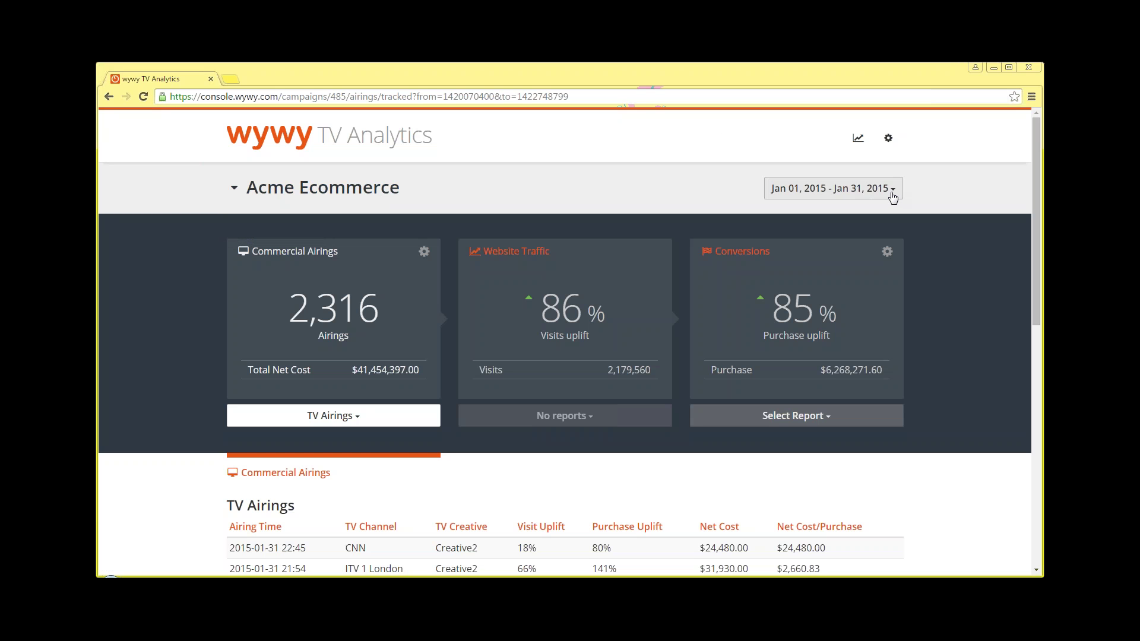
left_click(893, 197)
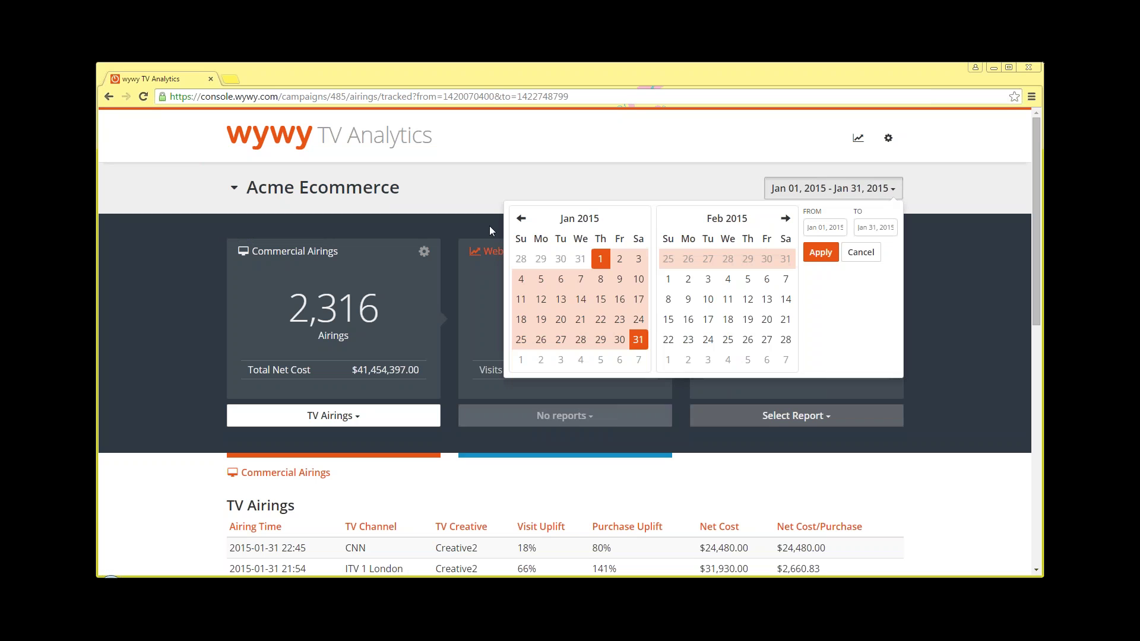
left_click(822, 257)
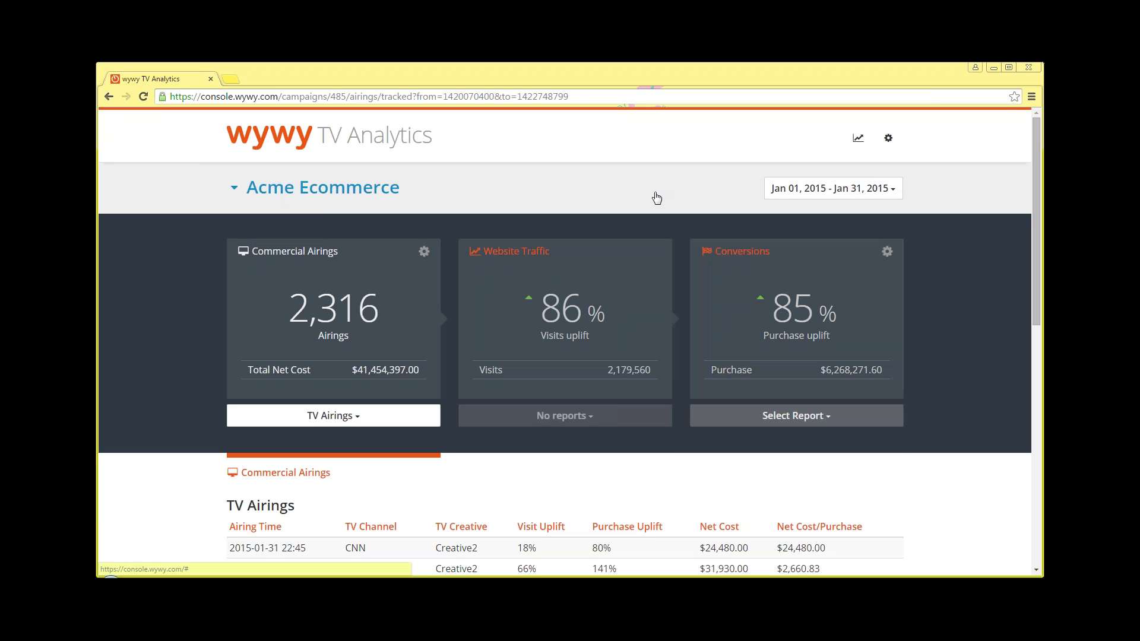
View the Conversions settings for the displayed conversion and close them without making changes
scroll(656, 196, "down", 1)
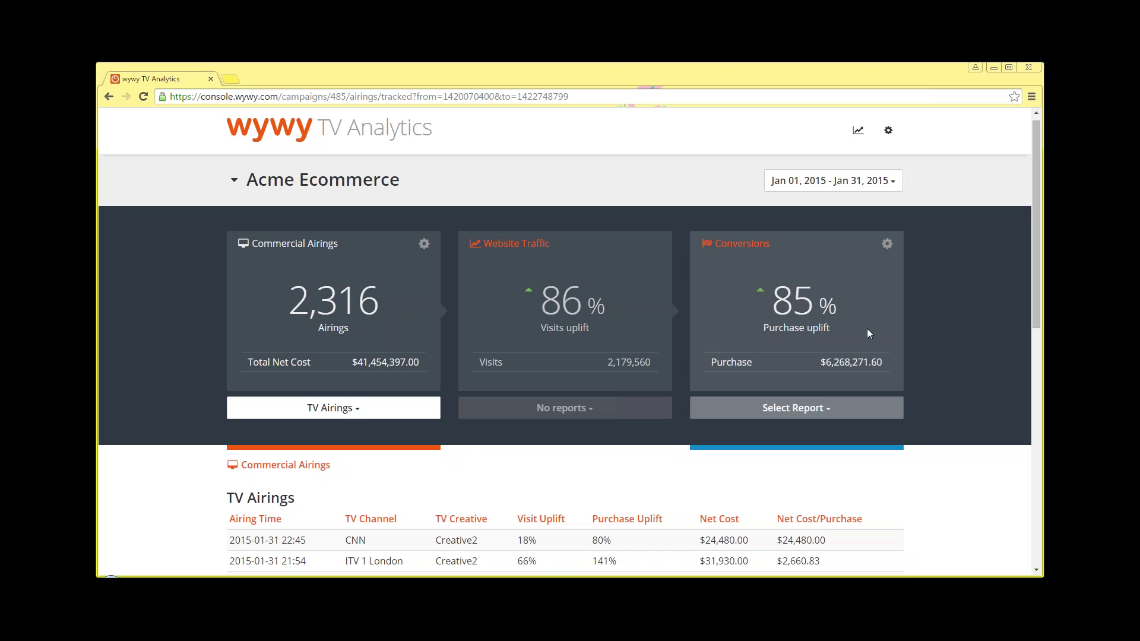
left_click(887, 245)
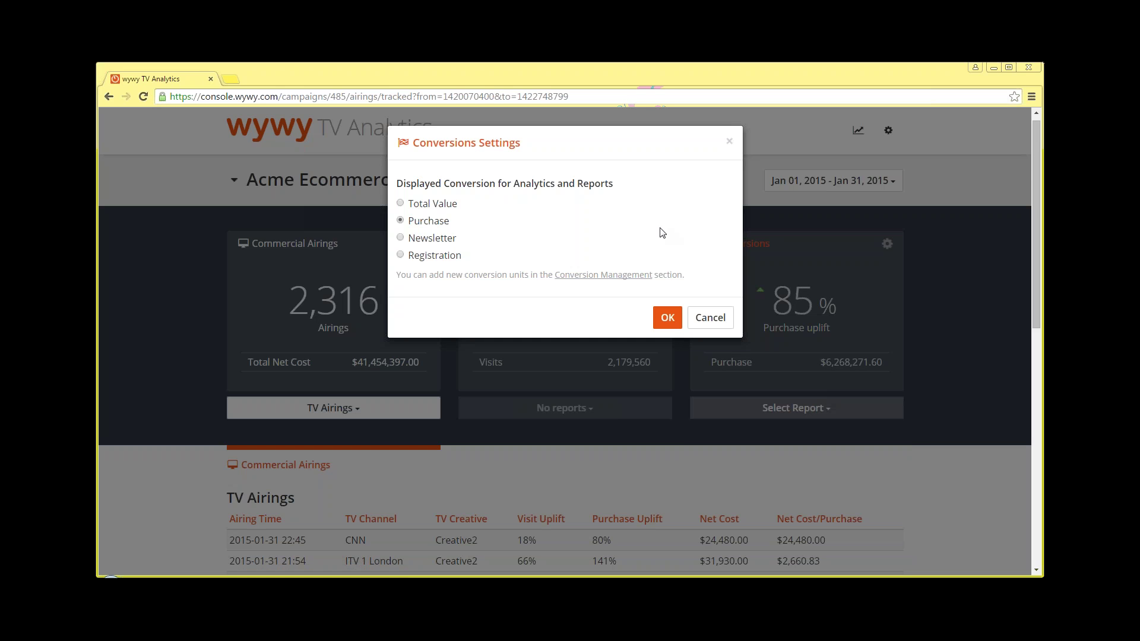
left_click(730, 145)
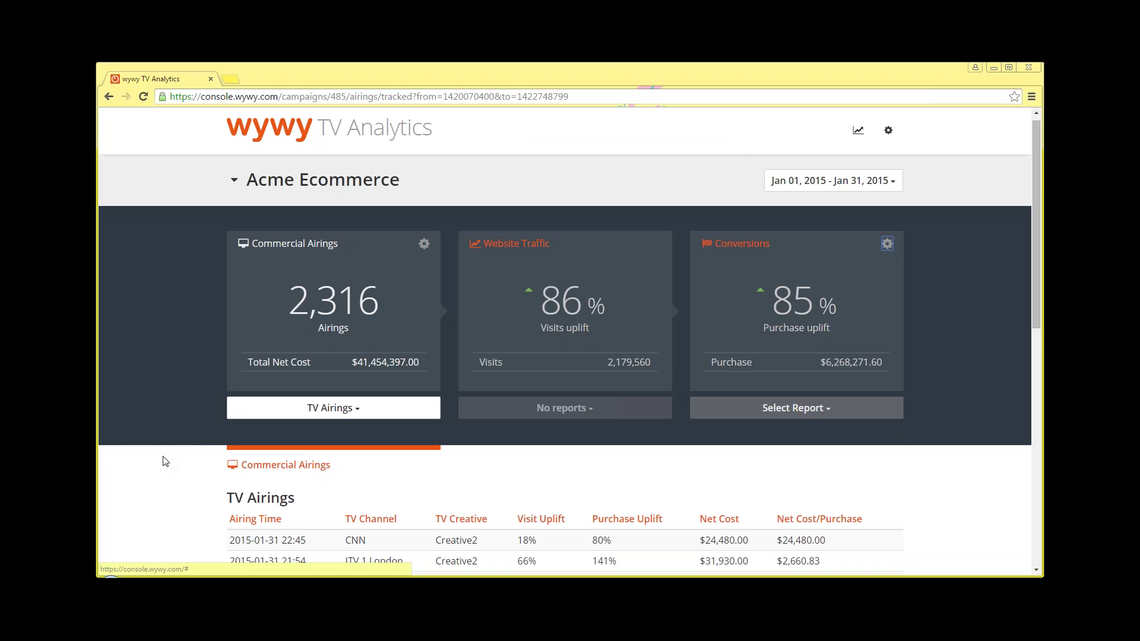
Examine the TV Airings table and compare its airing, uplift and cost columns with the summary figures above
scroll(165, 461, "down", 3)
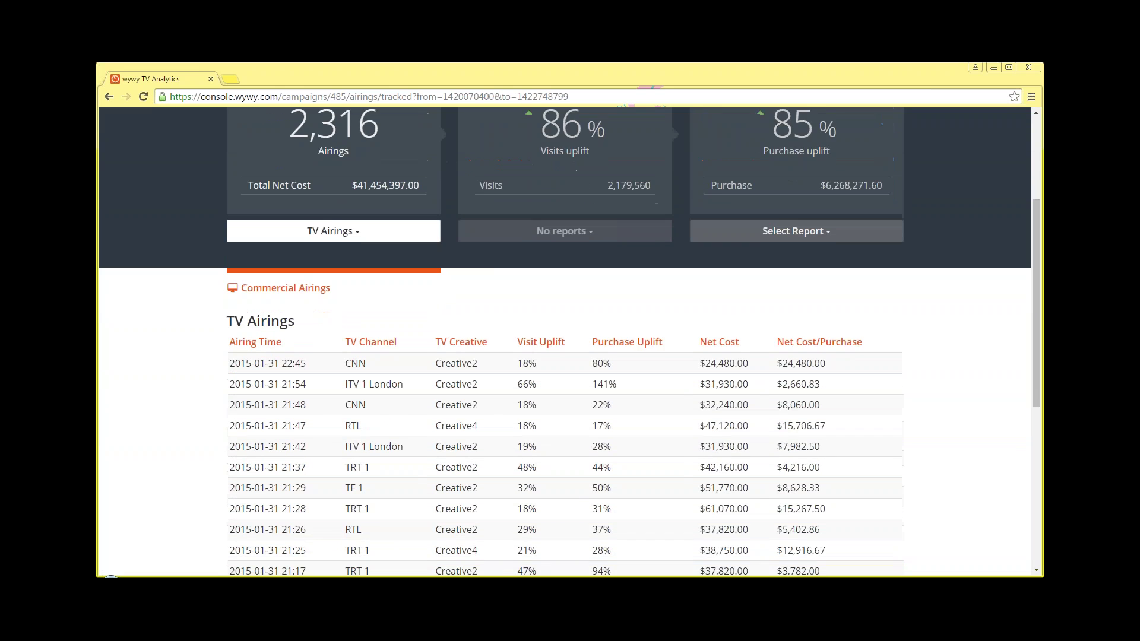
scroll(569, 342, "down", 1)
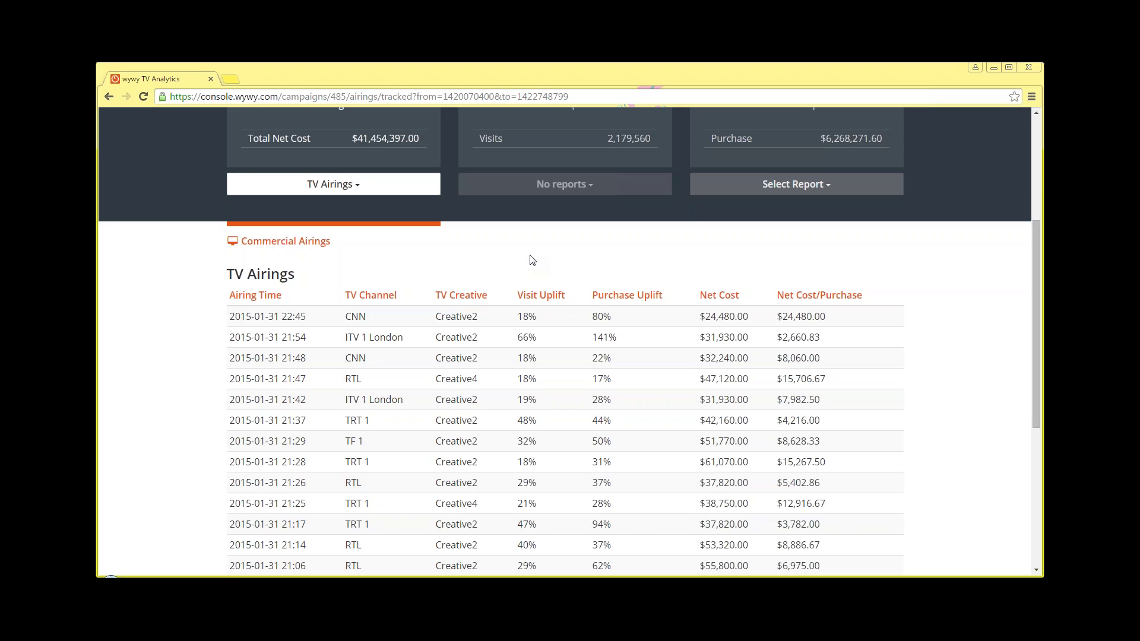
scroll(533, 260, "up", 4)
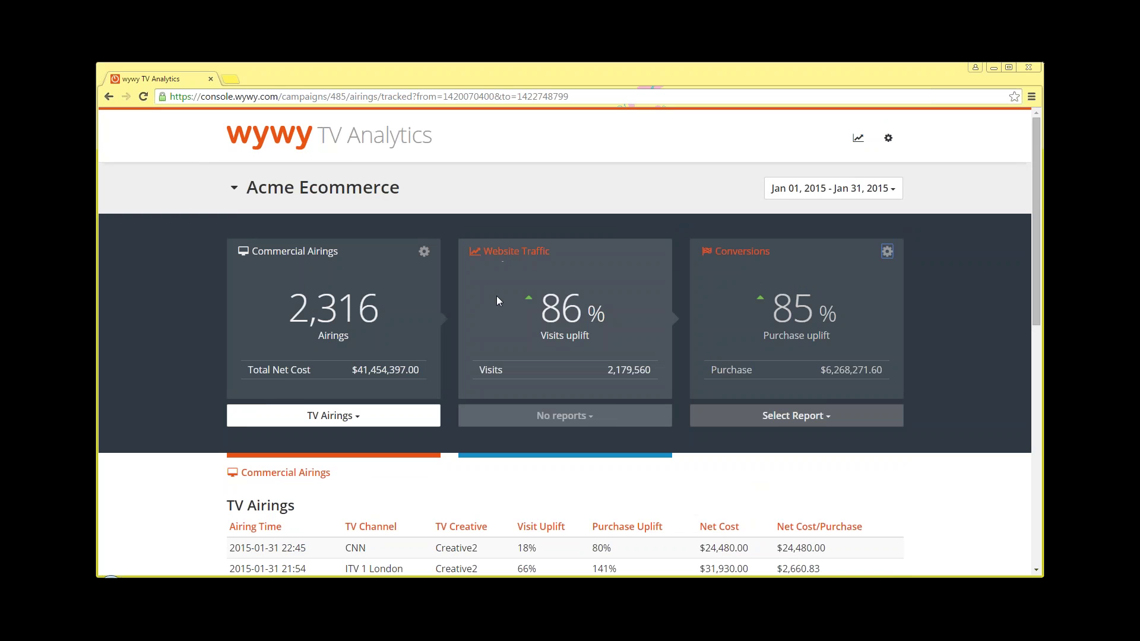
scroll(497, 297, "down", 4)
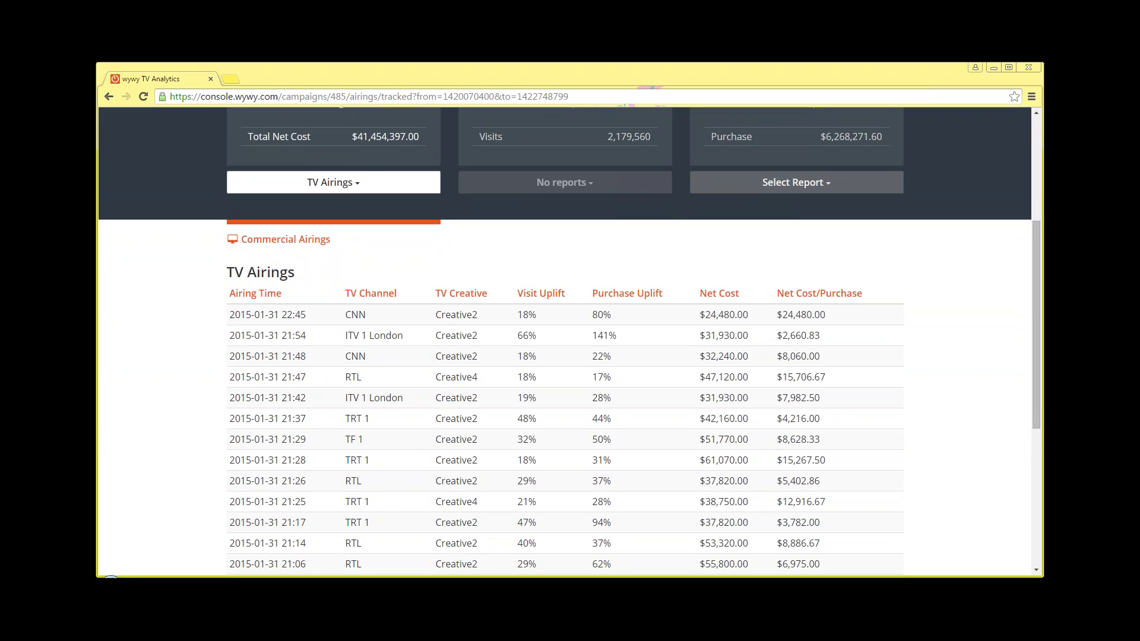
scroll(444, 264, "up", 1)
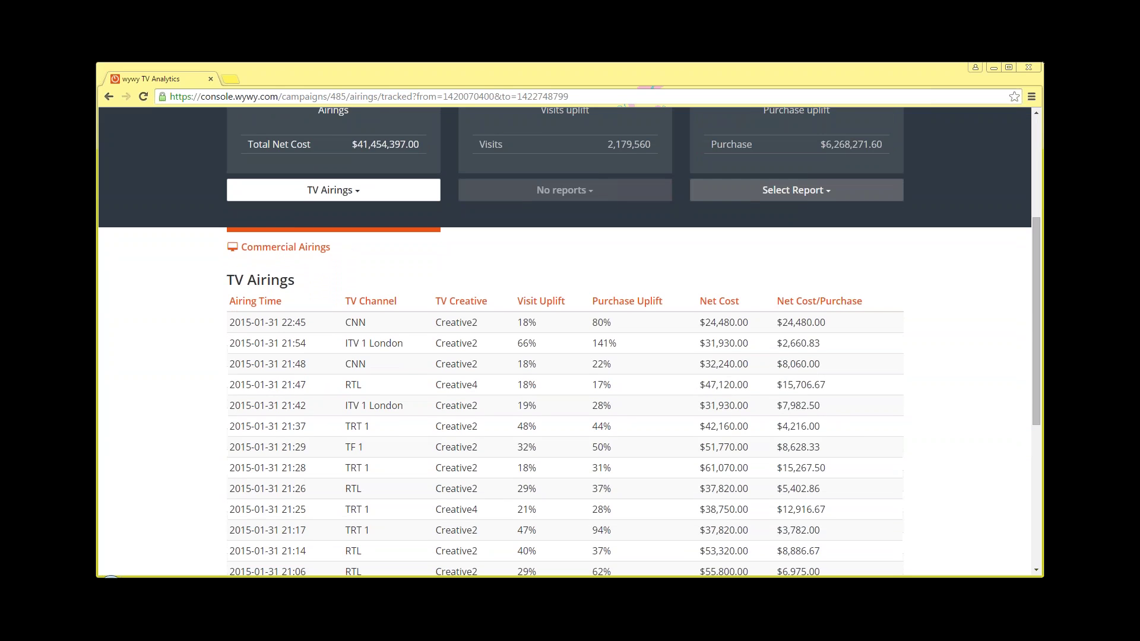
Show the TV Channels report for commercial airings and highlight the RAI 1 and RTL rows
left_click(394, 241)
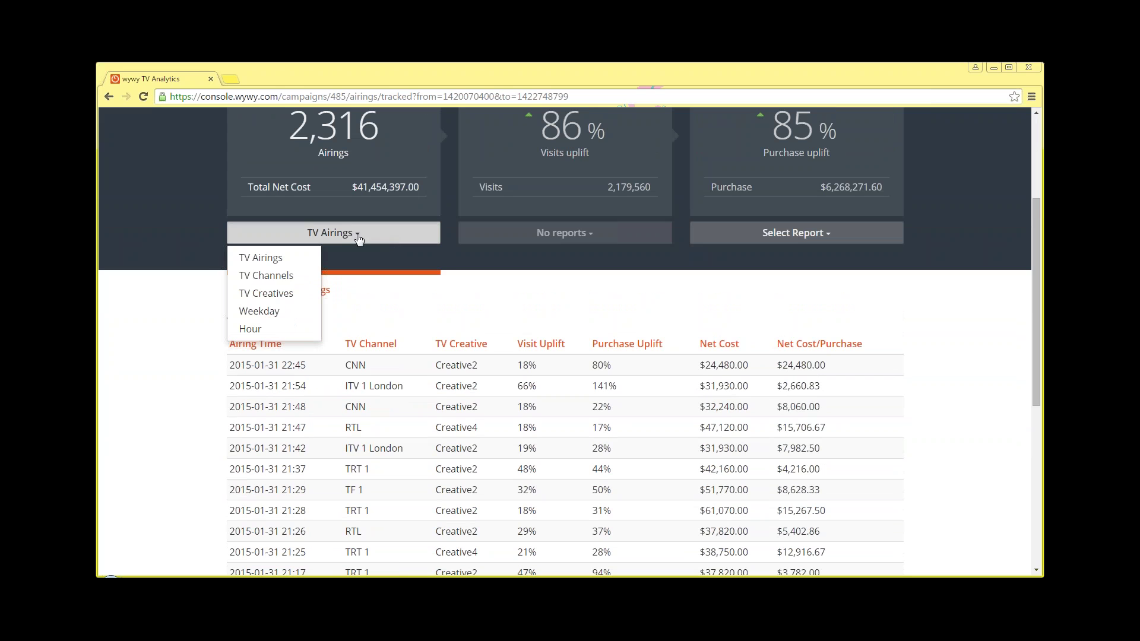
left_click(294, 276)
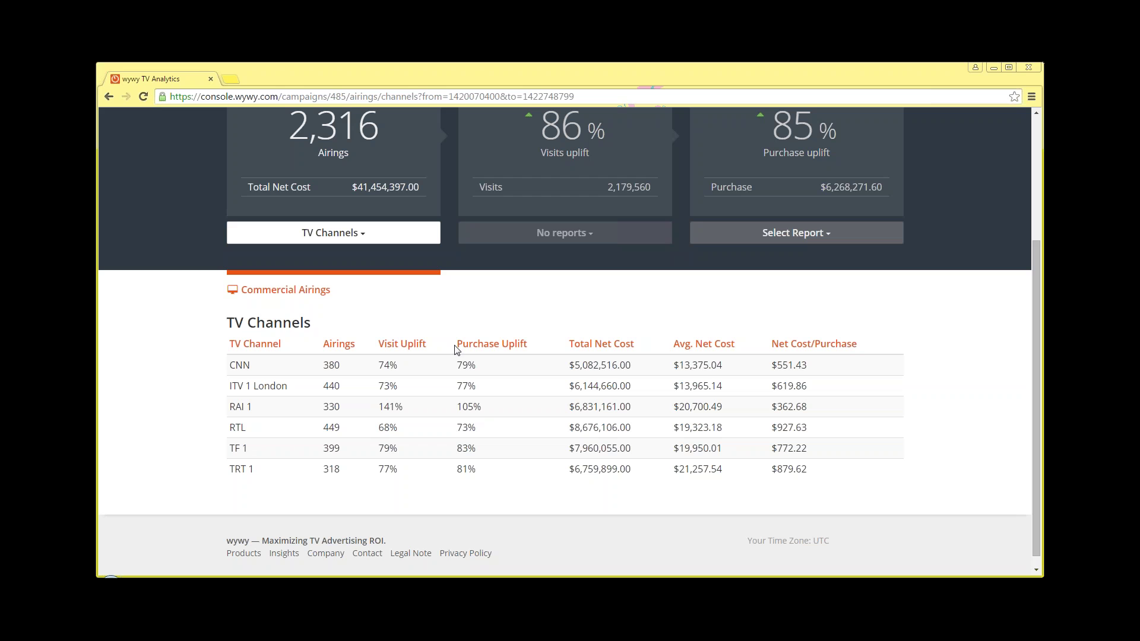
left_click_drag(824, 432, 230, 402)
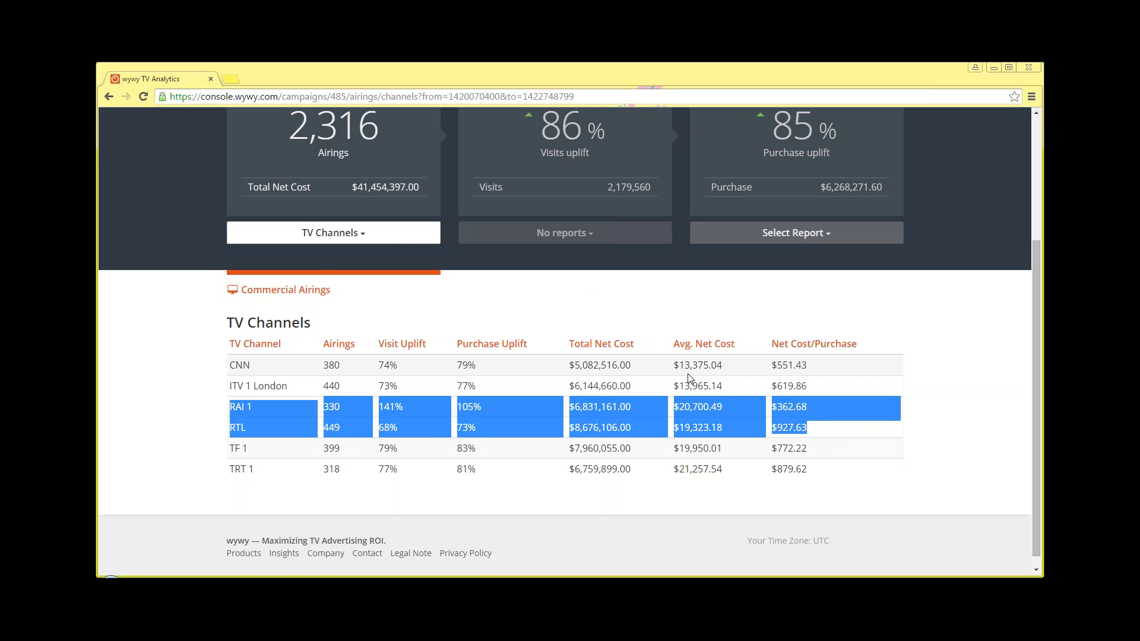
Show the Weekday report for commercial airings, highlighting the Monday to Friday rows and the Thursday and Friday cost per purchase
left_click(408, 237)
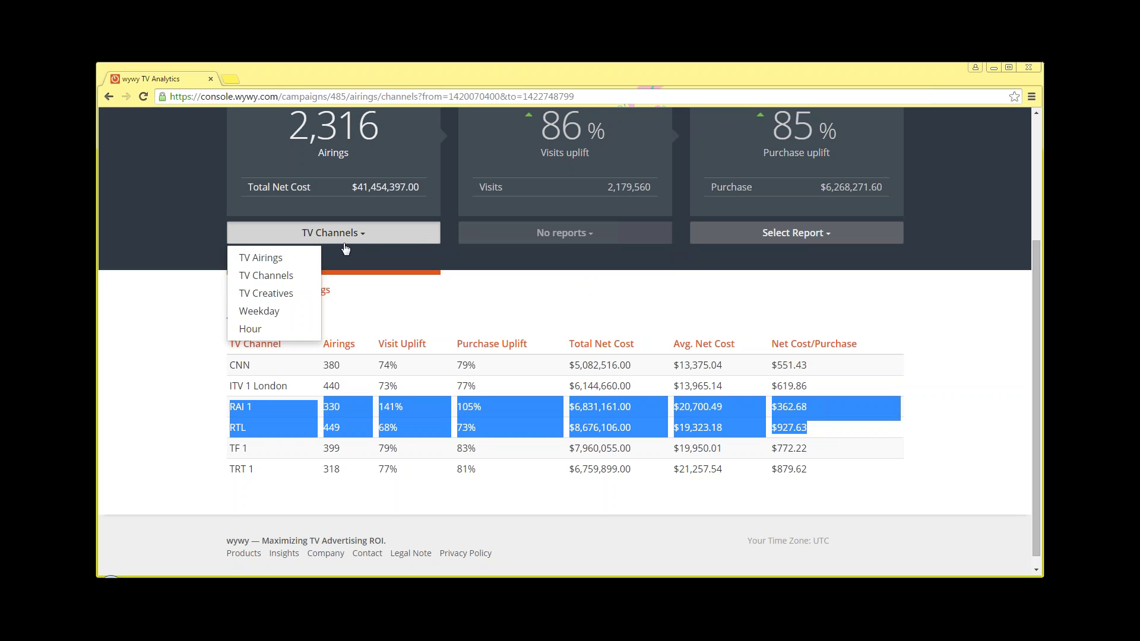
left_click(290, 320)
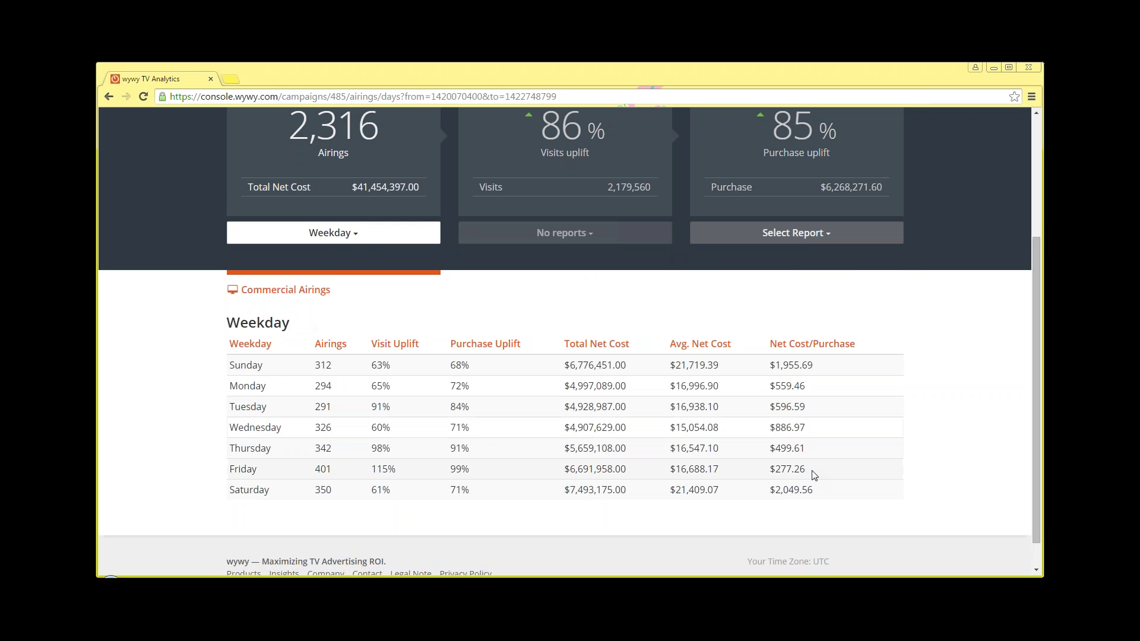
left_click_drag(813, 475, 230, 387)
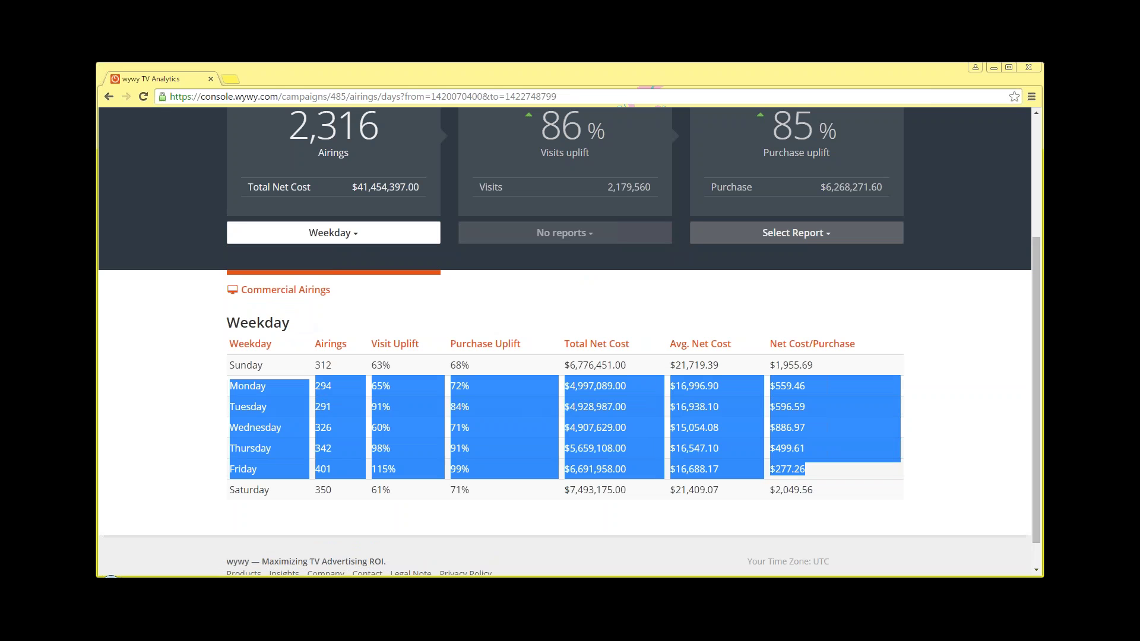
left_click(877, 506)
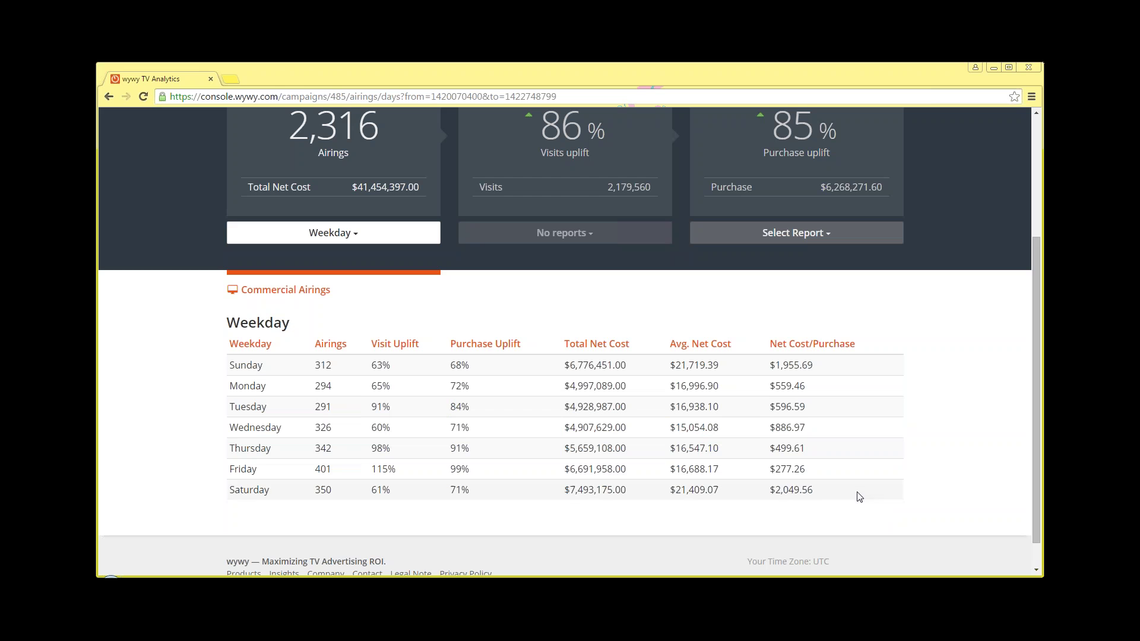
left_click_drag(818, 475, 749, 441)
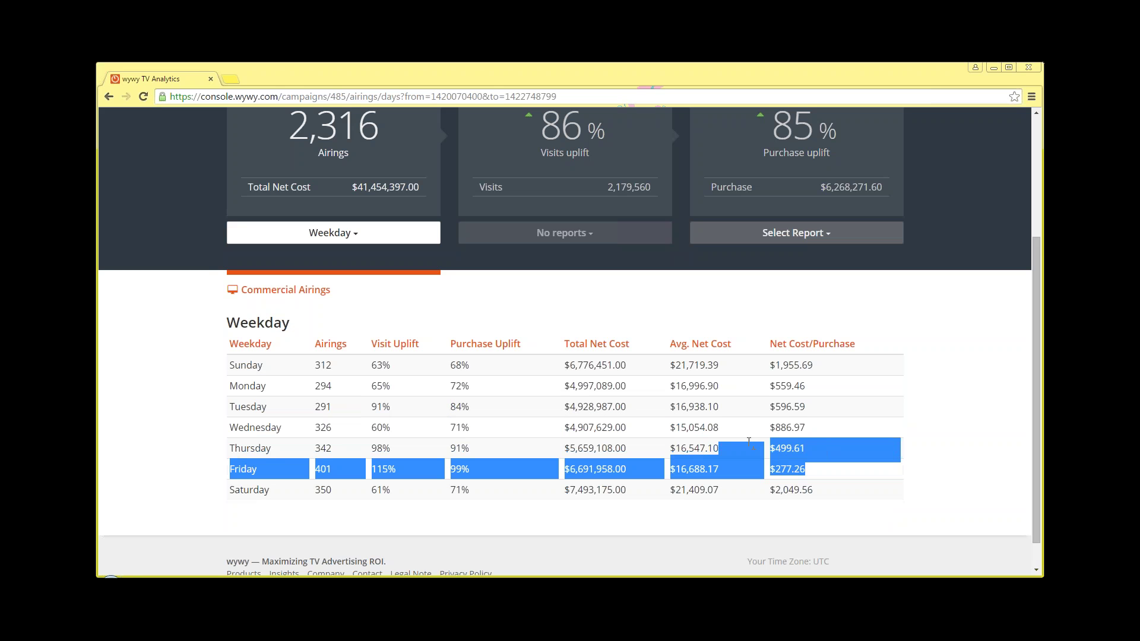
left_click(960, 477)
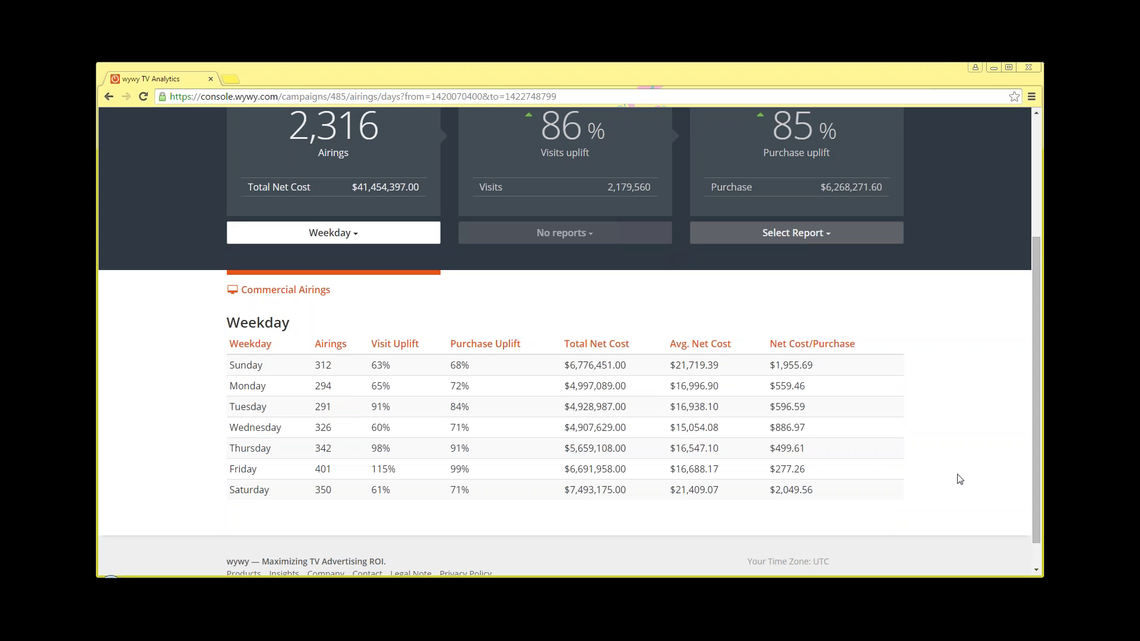
Show the TV Creatives report for commercial airings and highlight Creative4's net cost per purchase
left_click(346, 243)
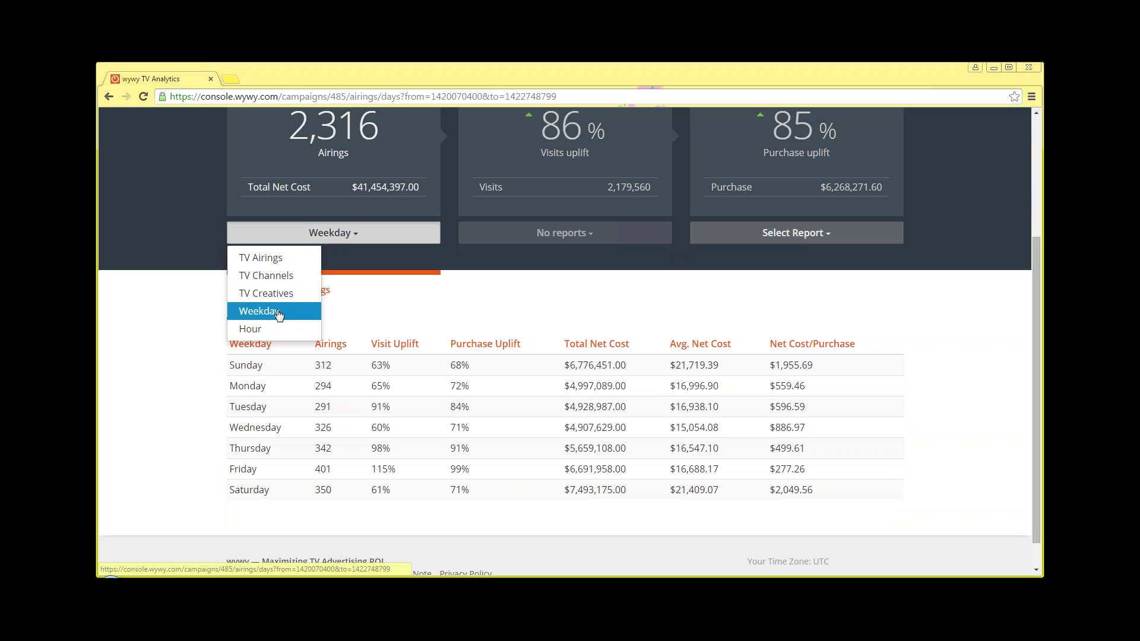
left_click(291, 294)
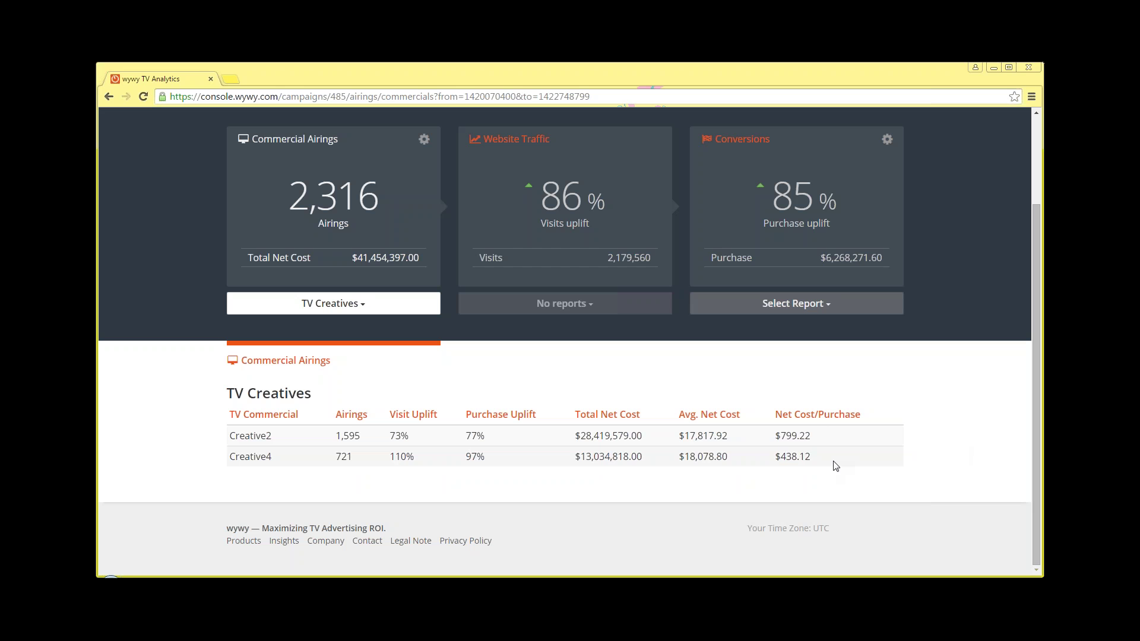
left_click_drag(812, 456, 771, 455)
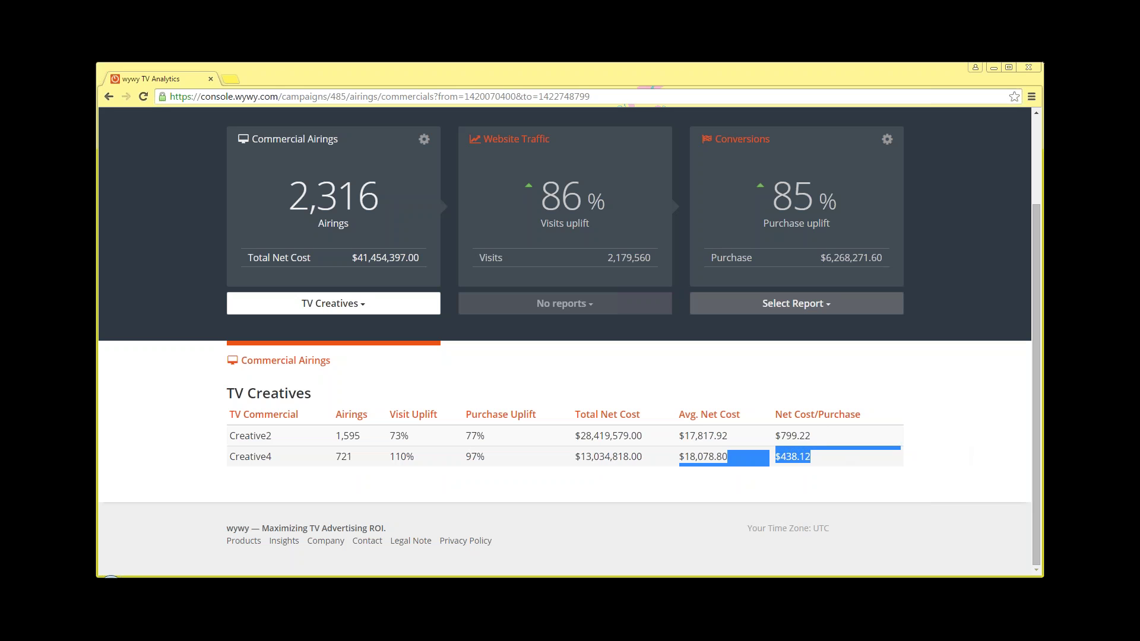
left_click(824, 486)
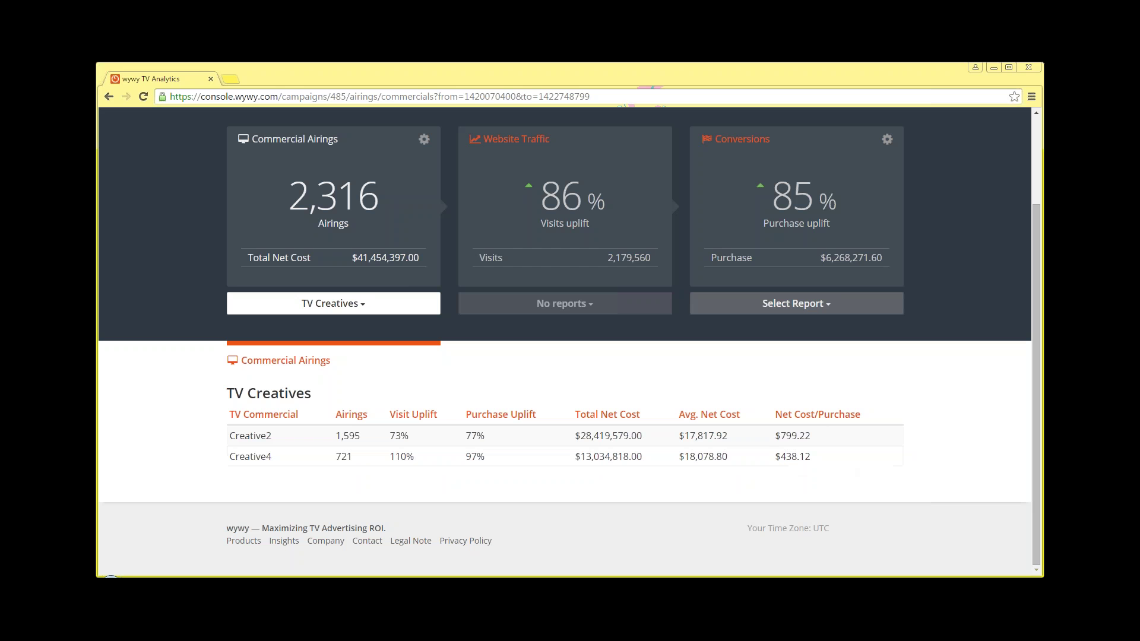
Show the Conversions Overview report for the campaign's conversions
left_click(384, 307)
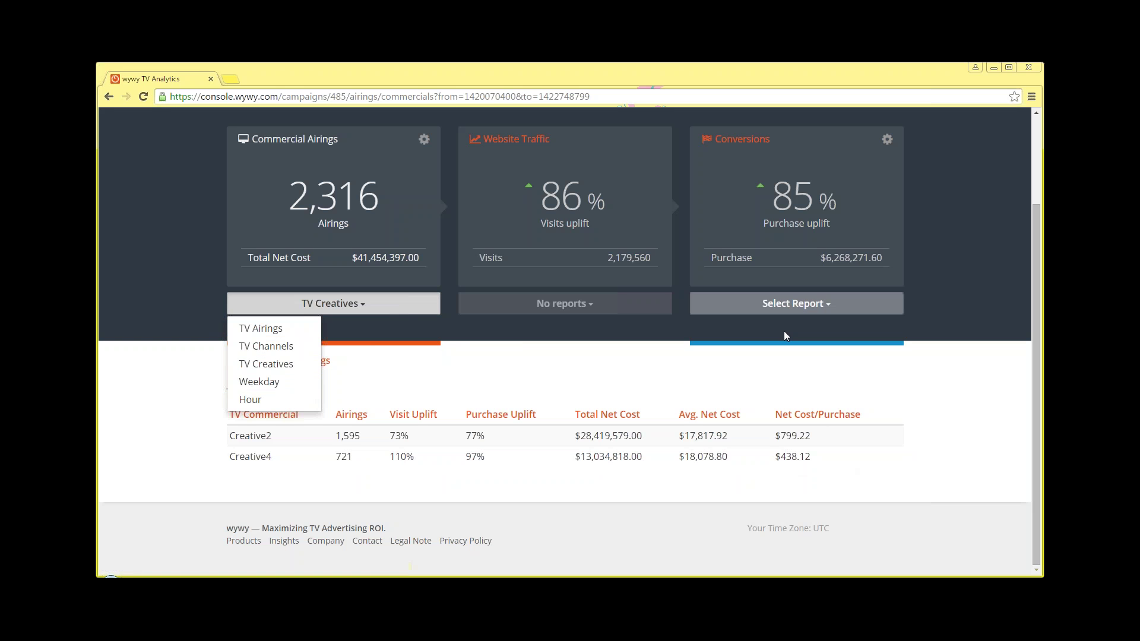
left_click(843, 320)
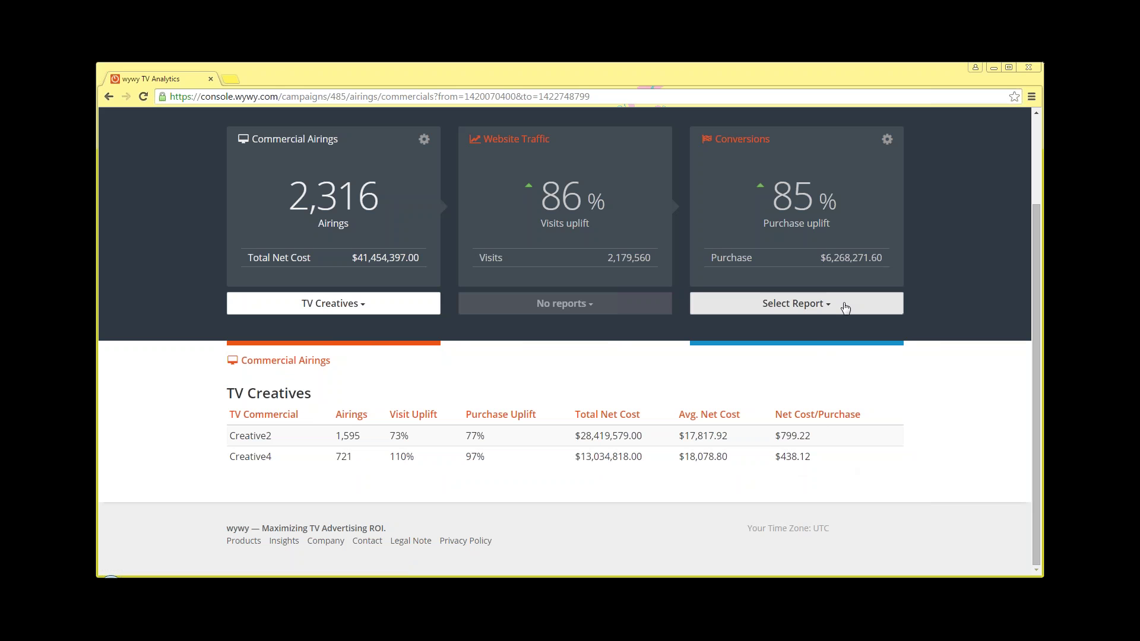
left_click(849, 305)
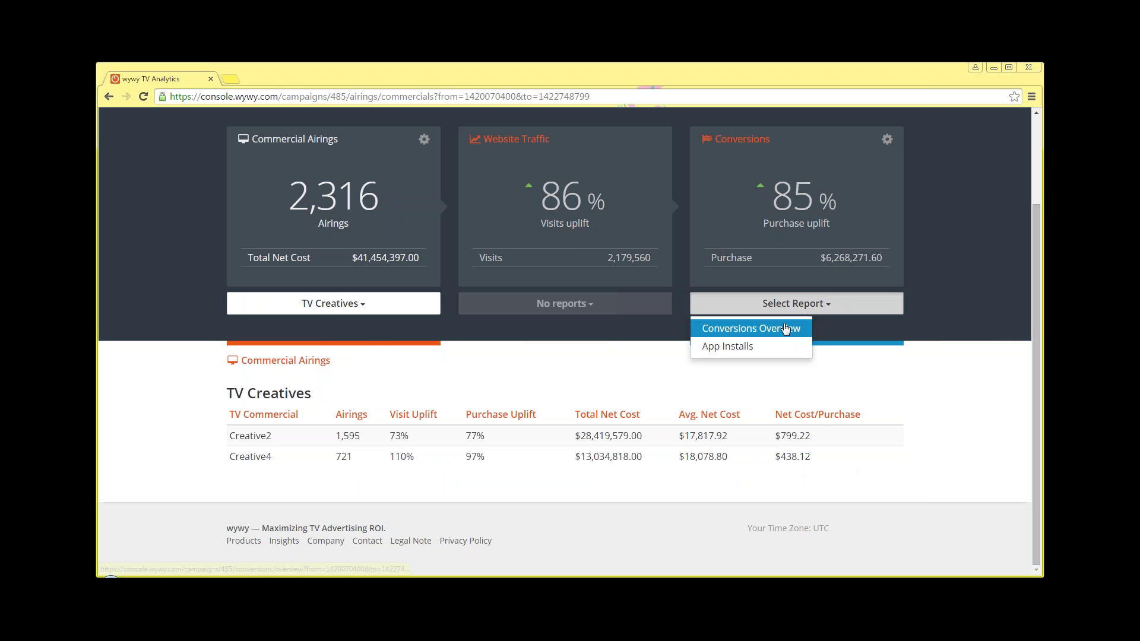
left_click(751, 328)
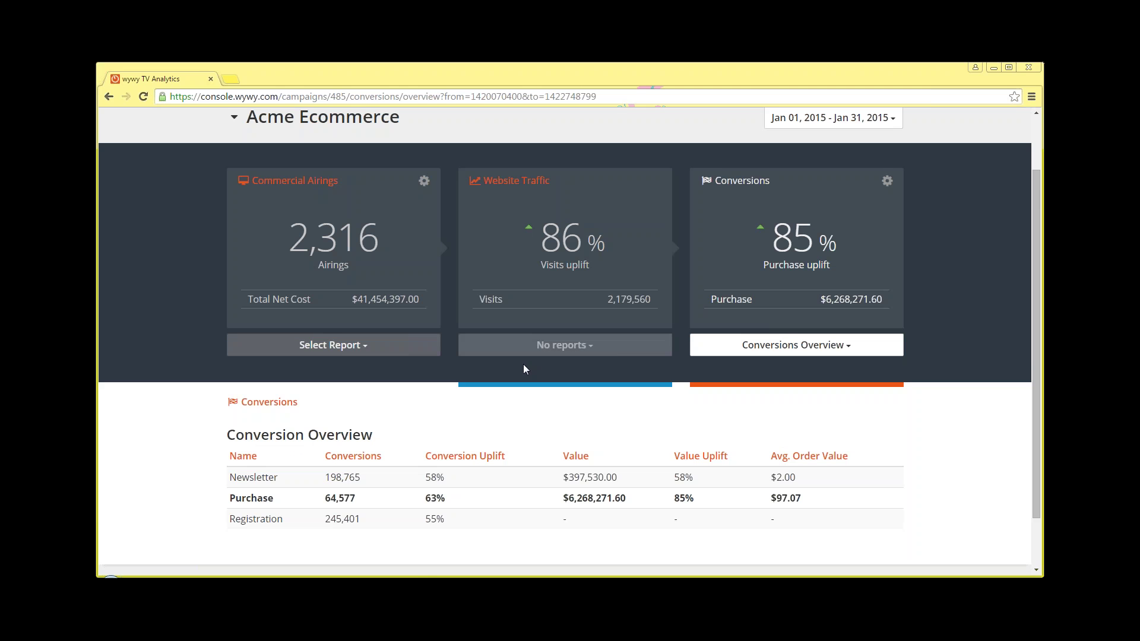
scroll(188, 463, "down", 1)
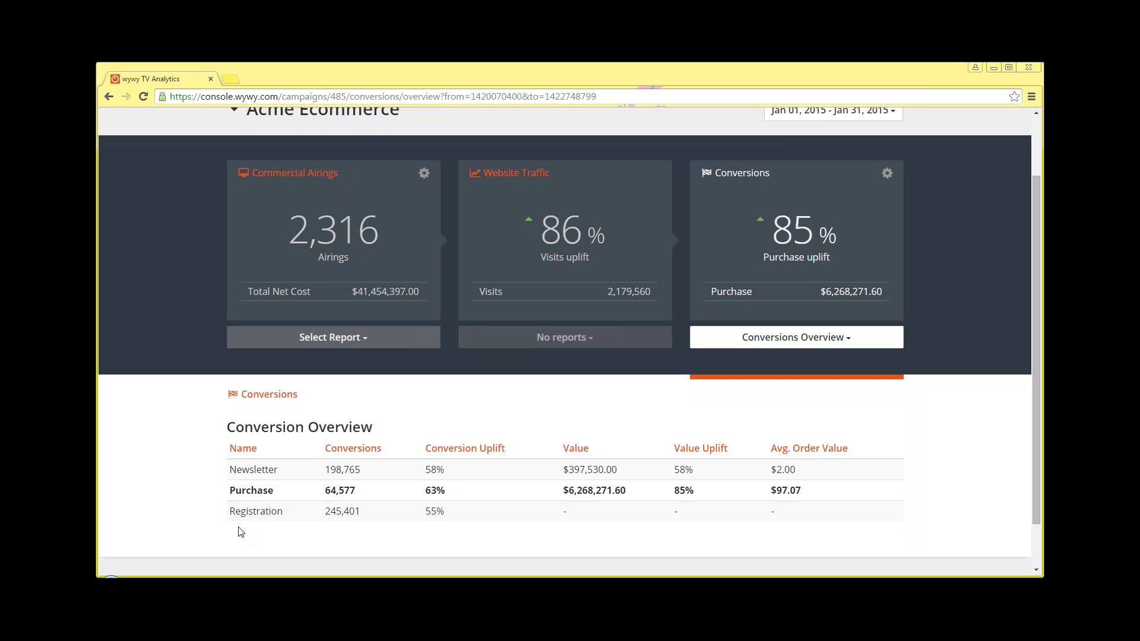
Examine the Registration row, the conversion uplift values and the Newsletter average order value in the Conversion Overview table
left_click_drag(233, 517, 300, 517)
left_click(303, 521)
left_click_drag(230, 511, 454, 515)
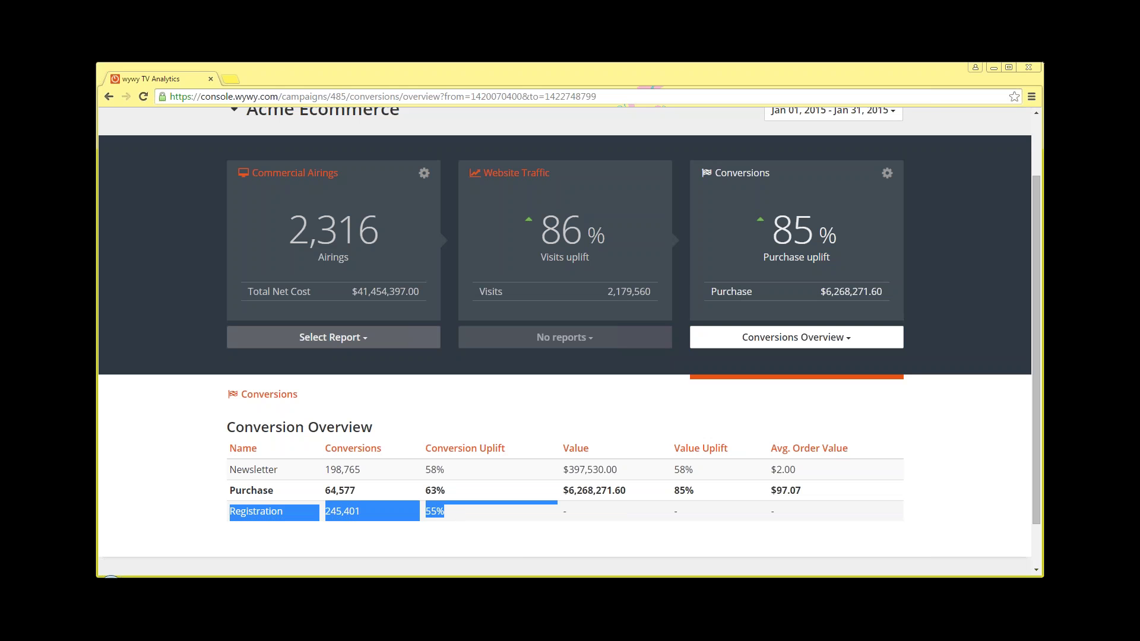
left_click(447, 519)
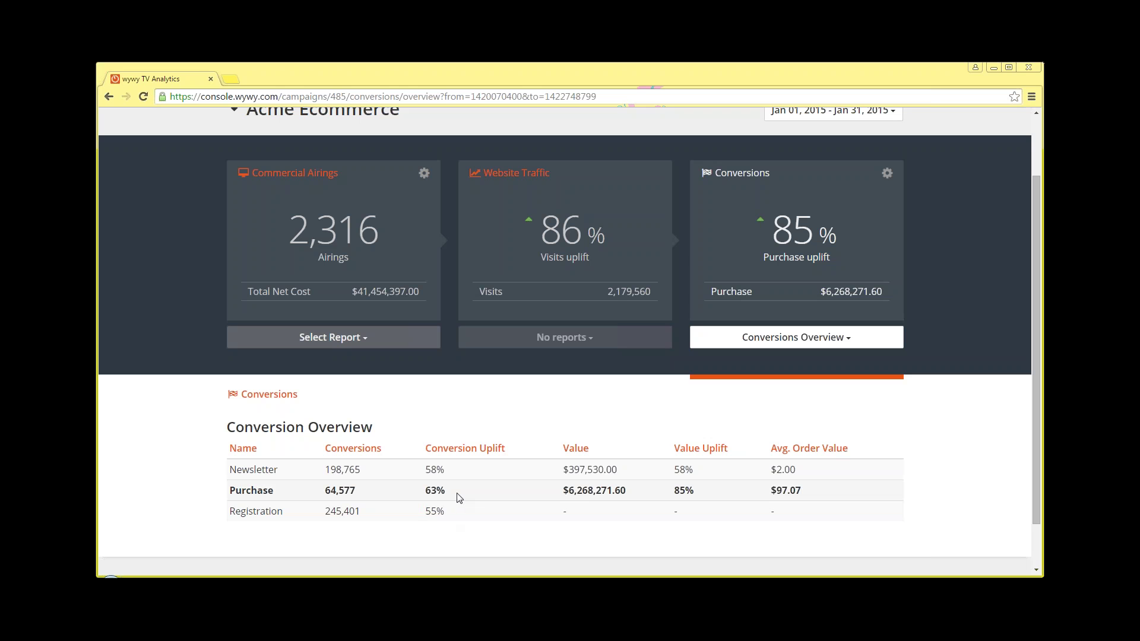
left_click_drag(460, 497, 420, 470)
left_click(455, 469)
left_click(419, 469)
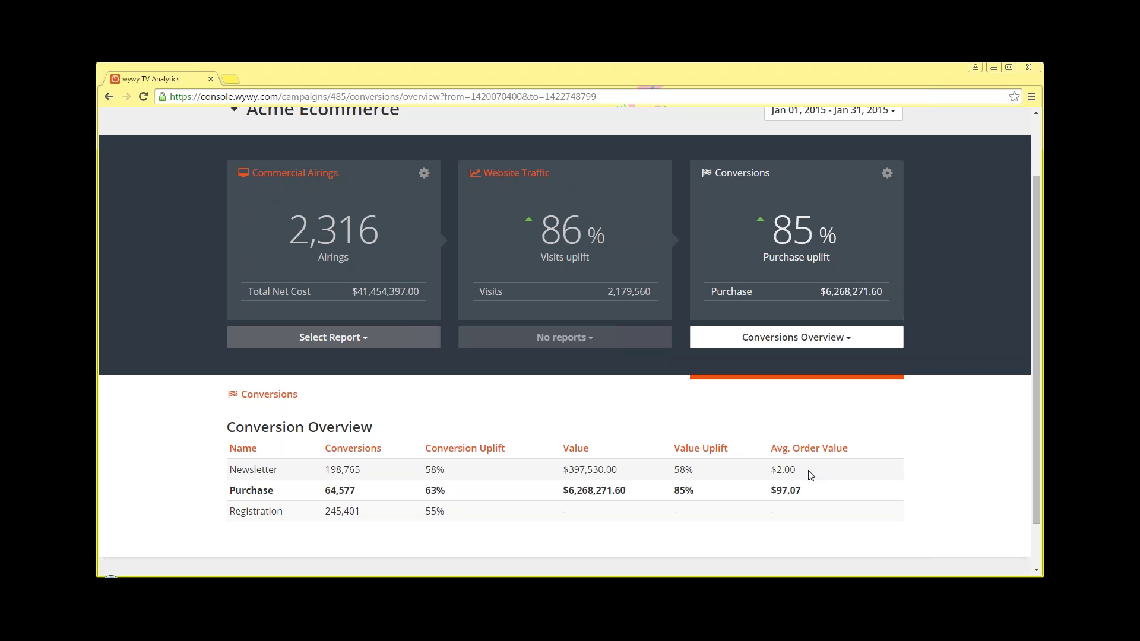
left_click_drag(810, 474, 785, 473)
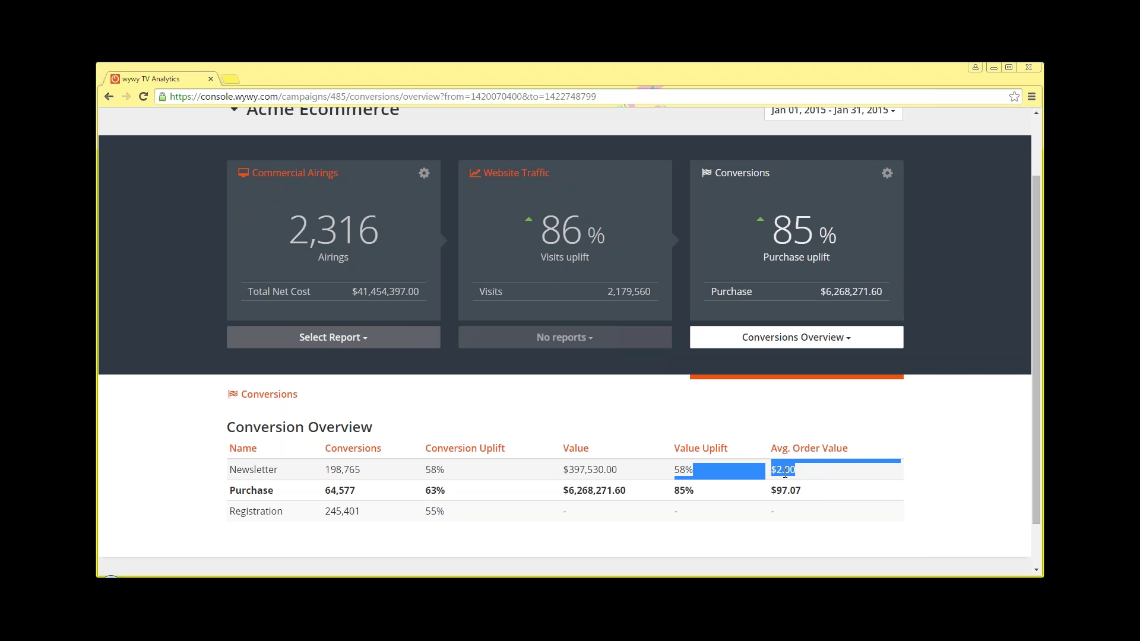
left_click(811, 478)
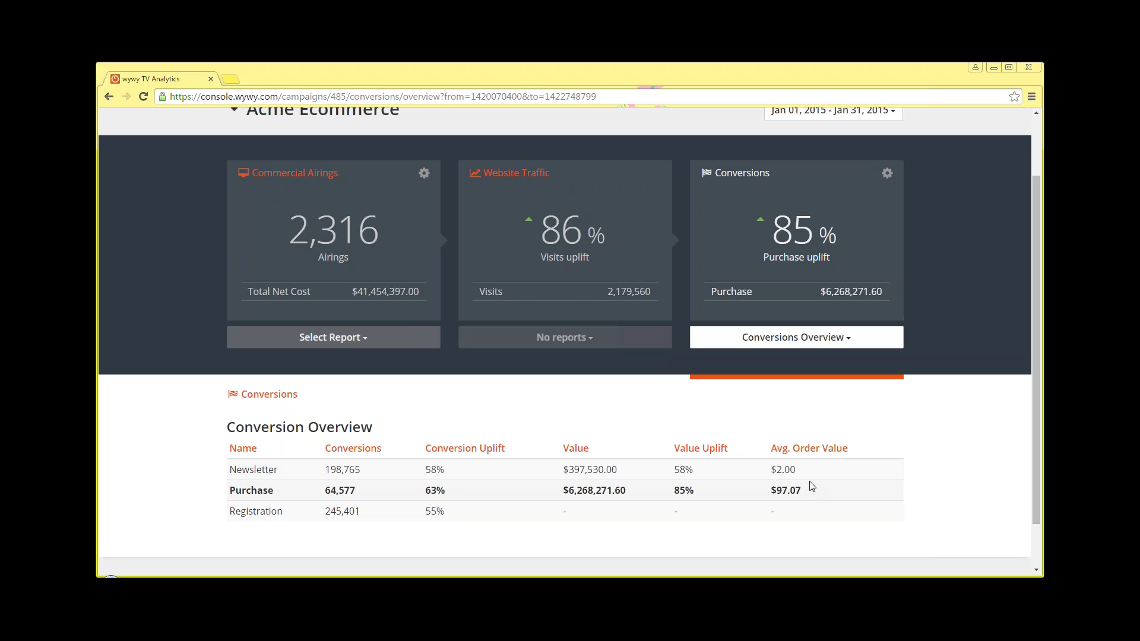
Highlight the Newsletter value uplift, then the Purchase conversion uplift and value uplift, in the Conversion Overview table
left_click_drag(702, 473, 675, 475)
left_click(676, 475)
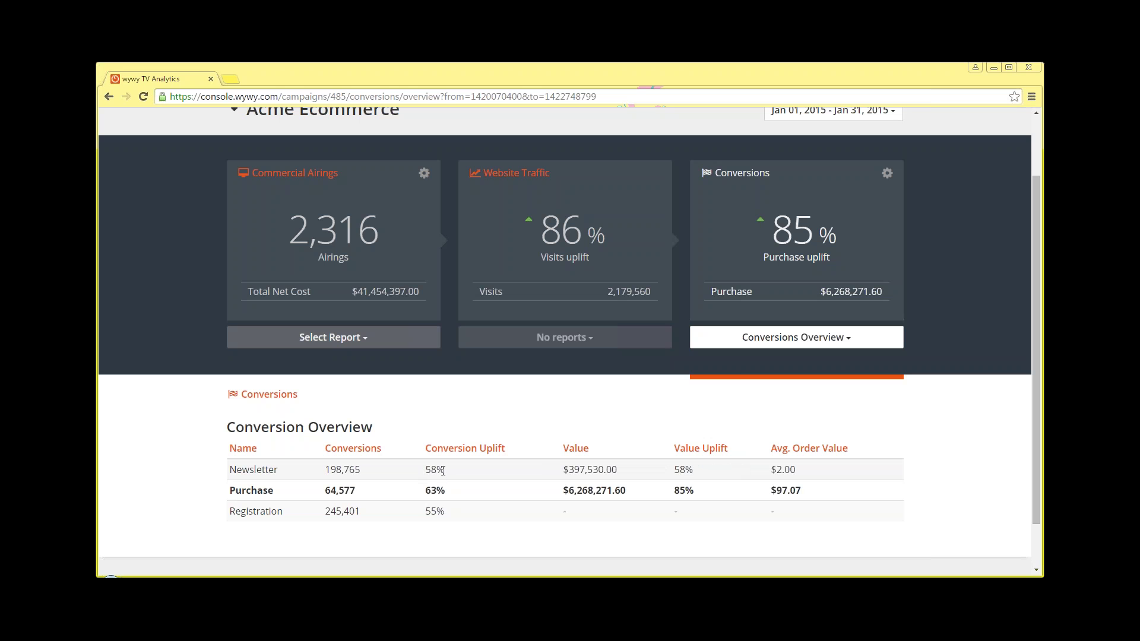
left_click_drag(451, 499, 425, 493)
left_click(454, 497)
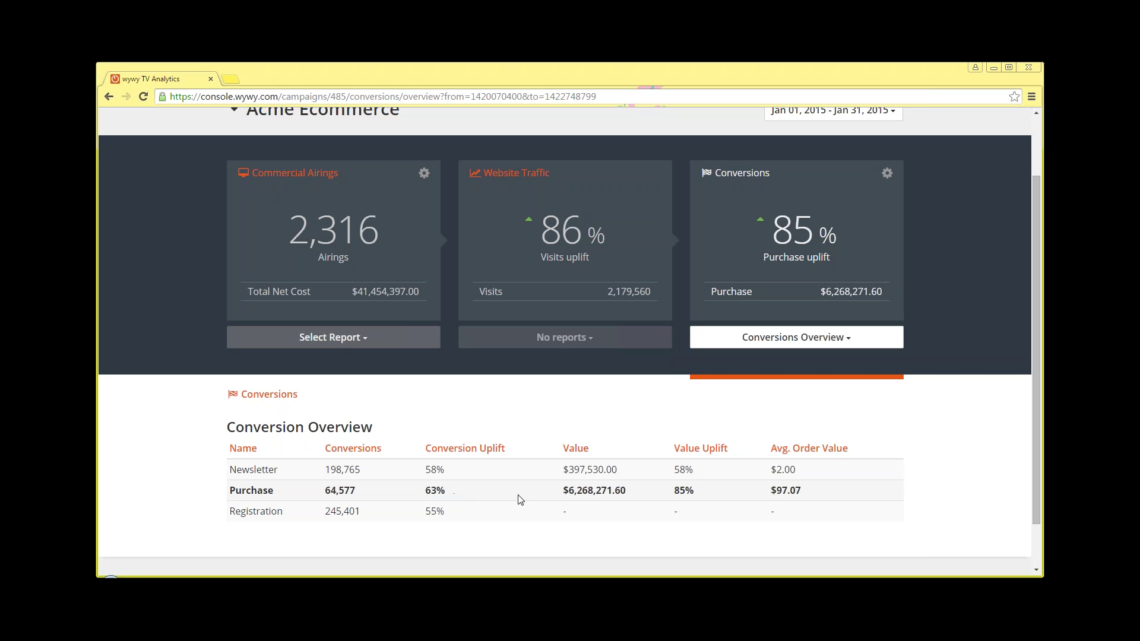
left_click_drag(697, 491, 674, 490)
left_click(707, 500)
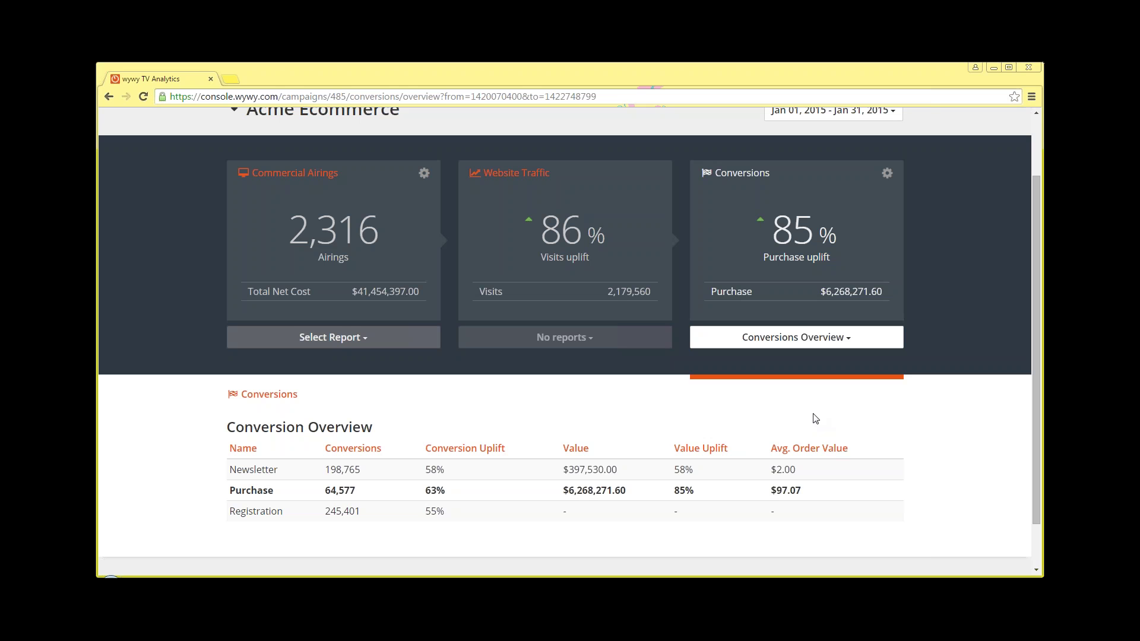
scroll(815, 418, "up", 2)
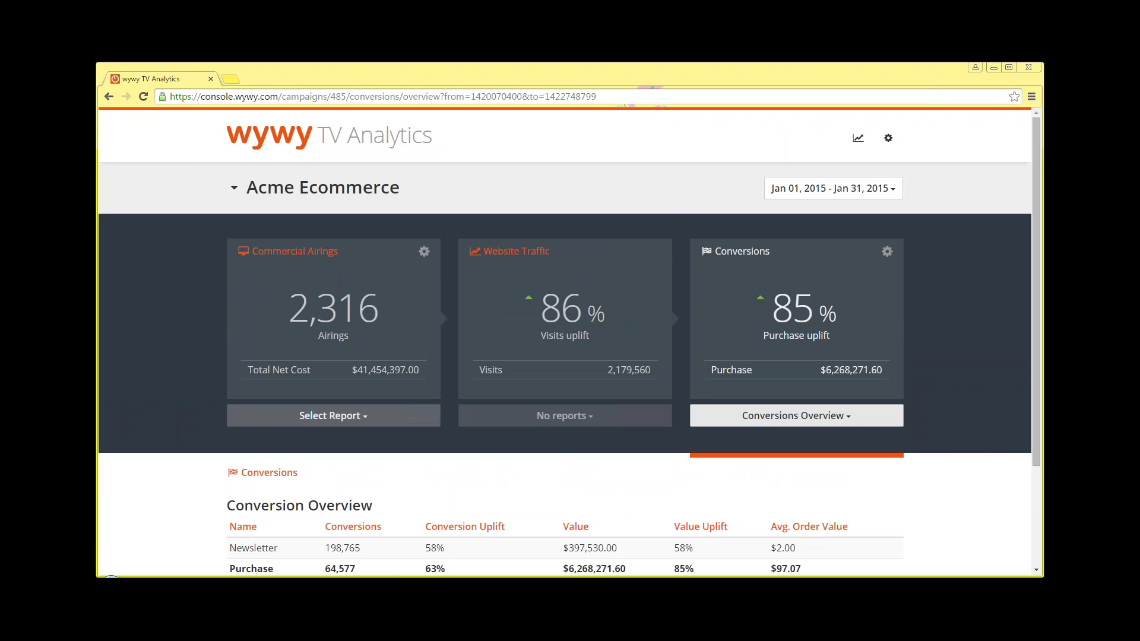
key("alt+Tab")
key("Right")
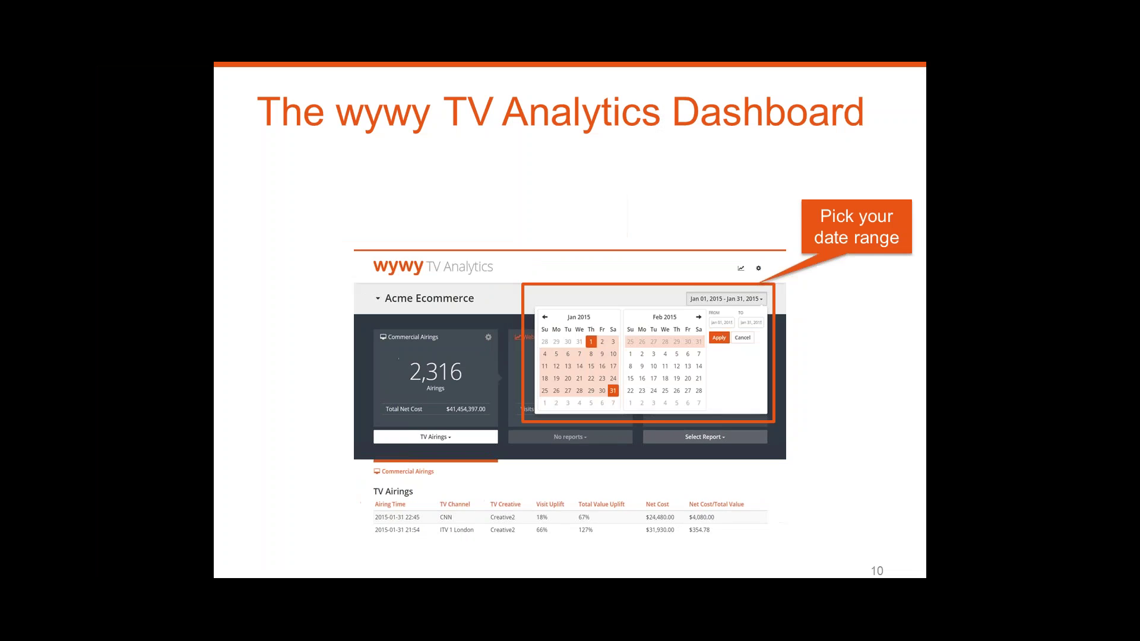
key("Right")
key("Right")
key("Right")
key("Right")
key("Right")
key("Right")
key("Right")
key("Right")
key("Right")
key("Right")
key("Right")
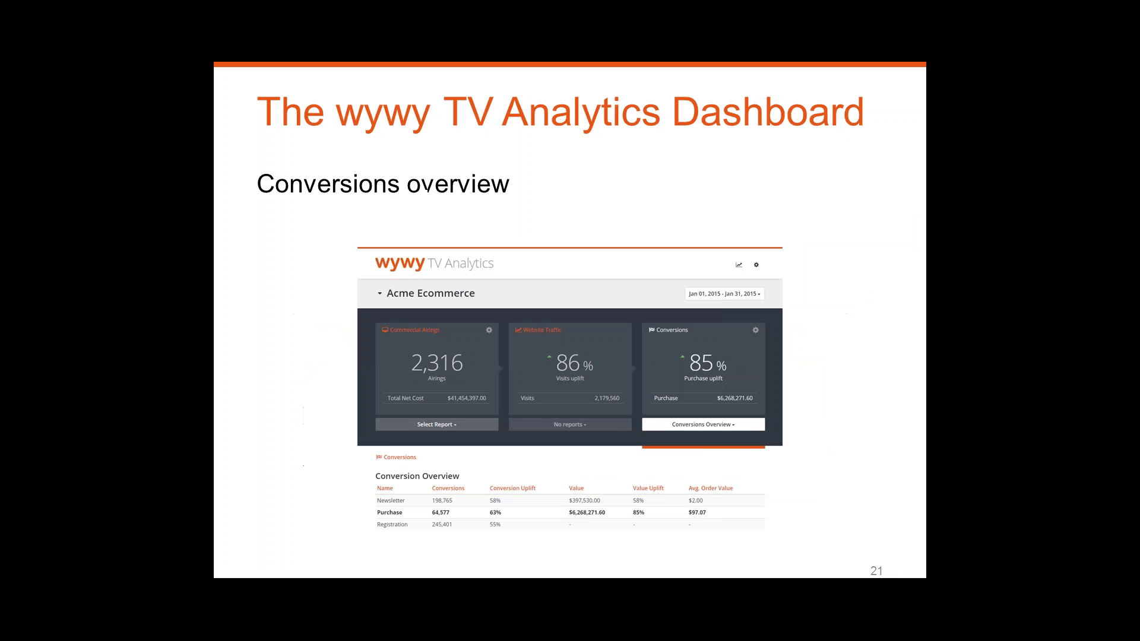
key("Right")
key("Right")
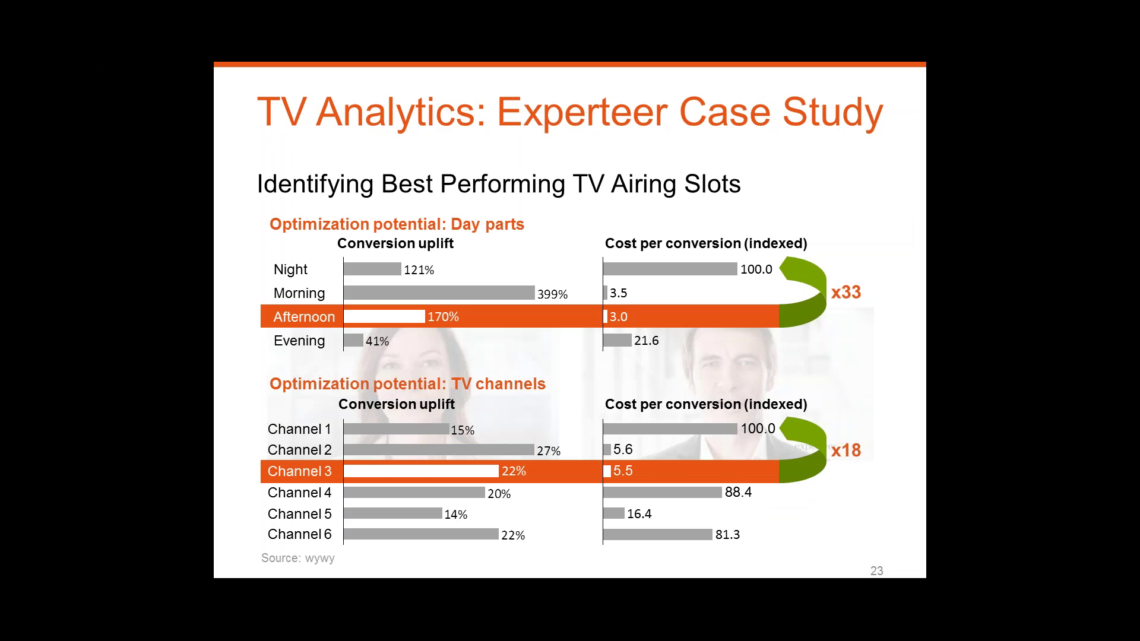